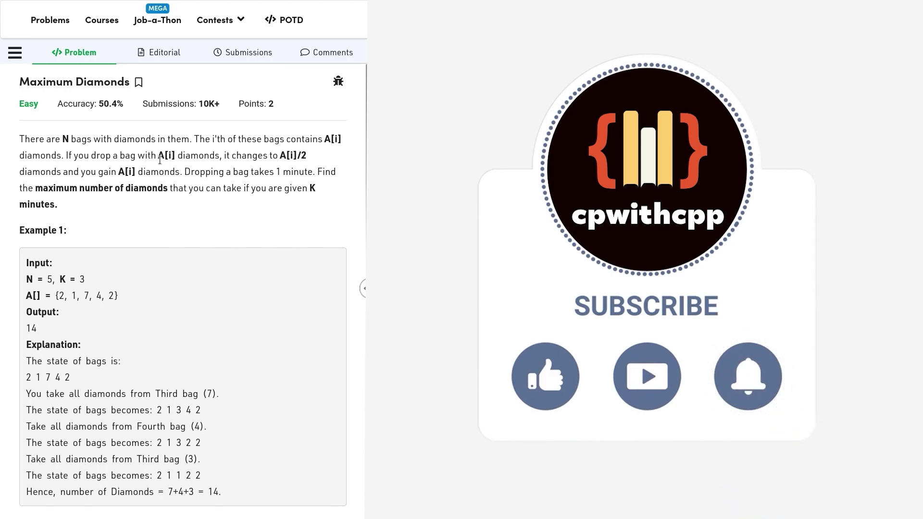
# Highlight the statement's key phrases: A[i], A[i]/2, the 1-minute drop, maximum diamonds and K
pyautogui.moveTo(158, 155); pyautogui.dragTo(325, 163)
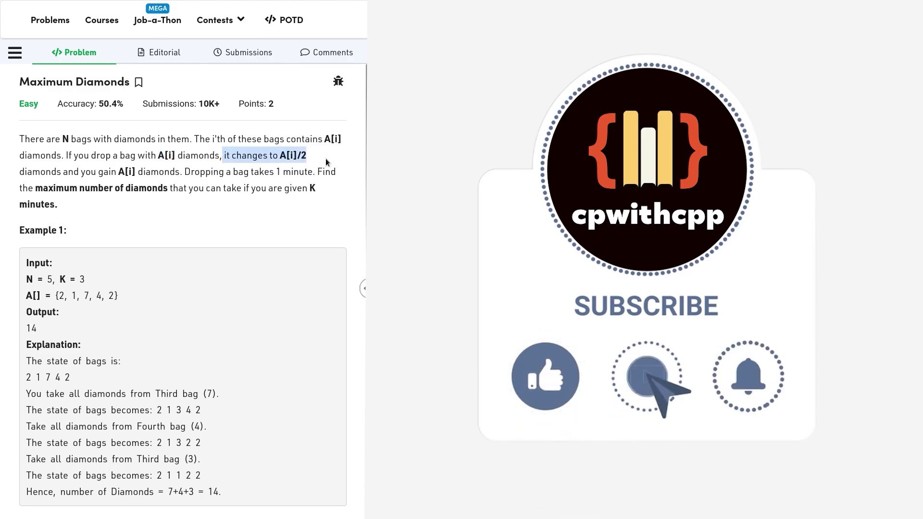
pyautogui.click(325, 163)
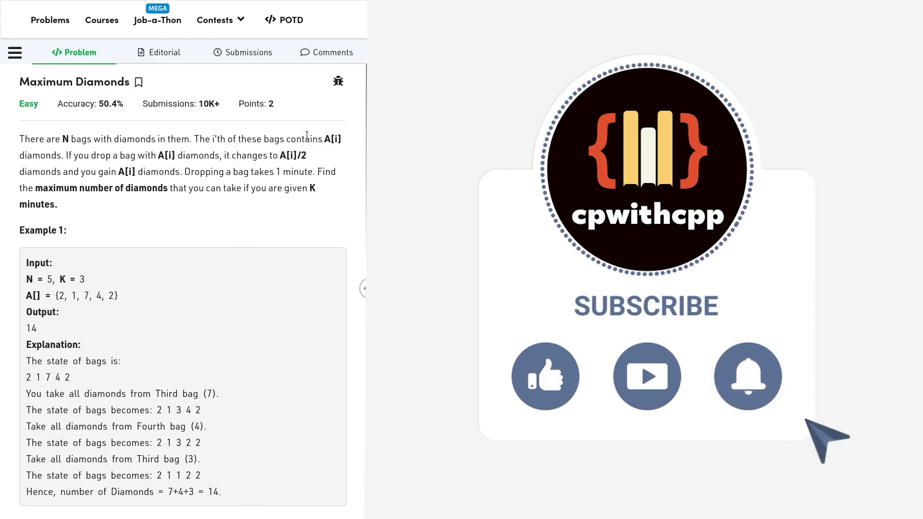
pyautogui.moveTo(278, 154); pyautogui.dragTo(306, 154)
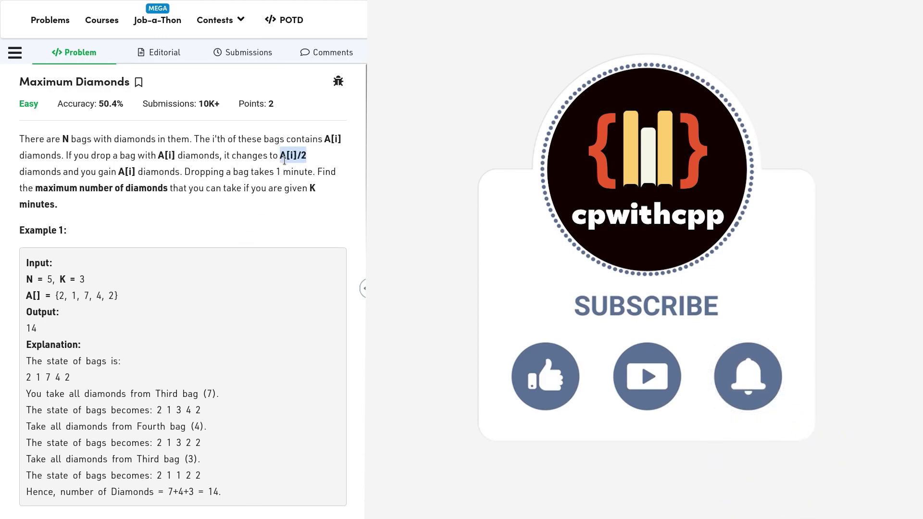
pyautogui.click(284, 159)
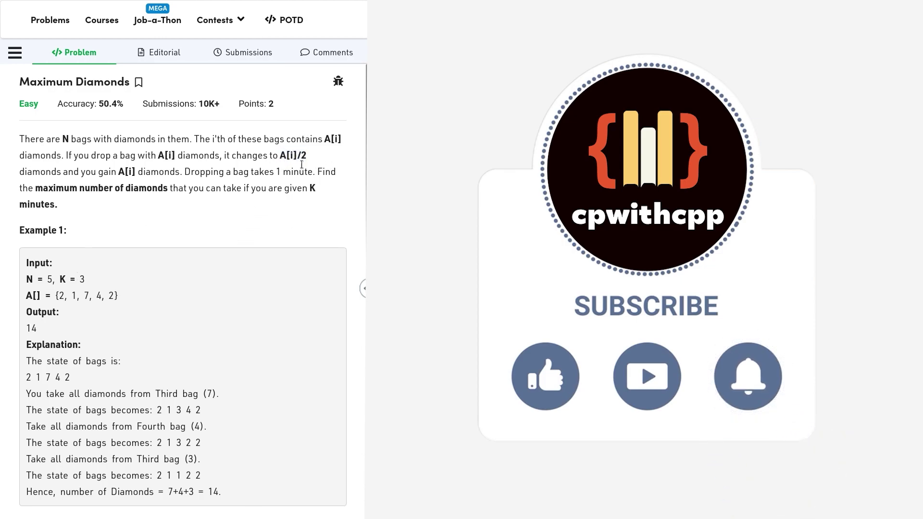
pyautogui.moveTo(279, 155); pyautogui.dragTo(306, 155)
pyautogui.click(306, 155)
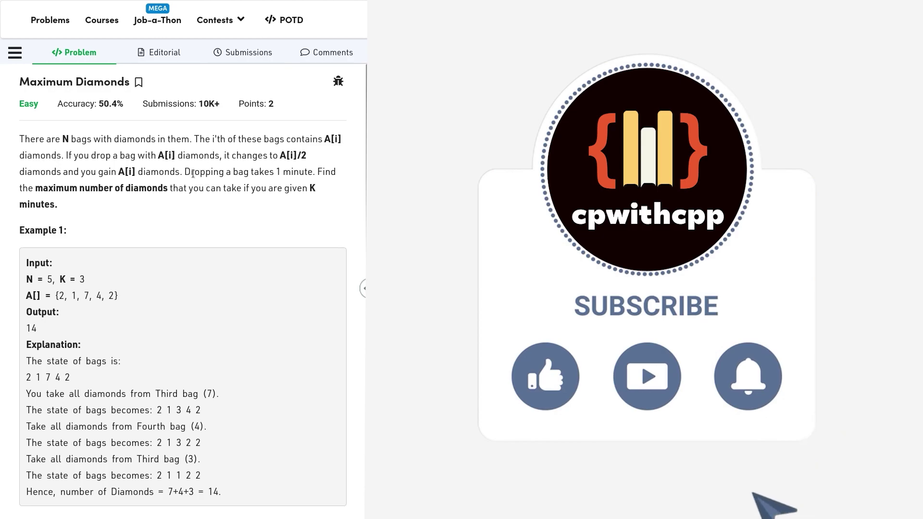
pyautogui.moveTo(178, 172); pyautogui.dragTo(291, 172)
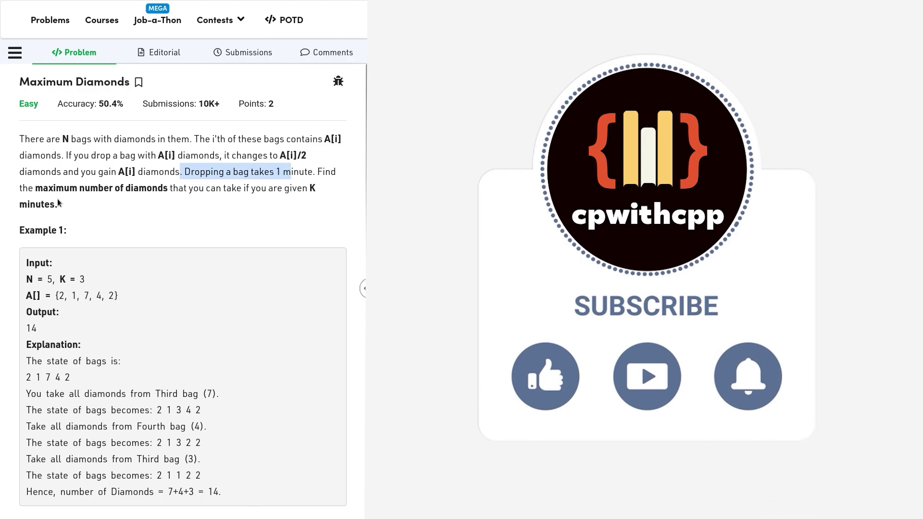
pyautogui.moveTo(43, 186); pyautogui.dragTo(316, 189)
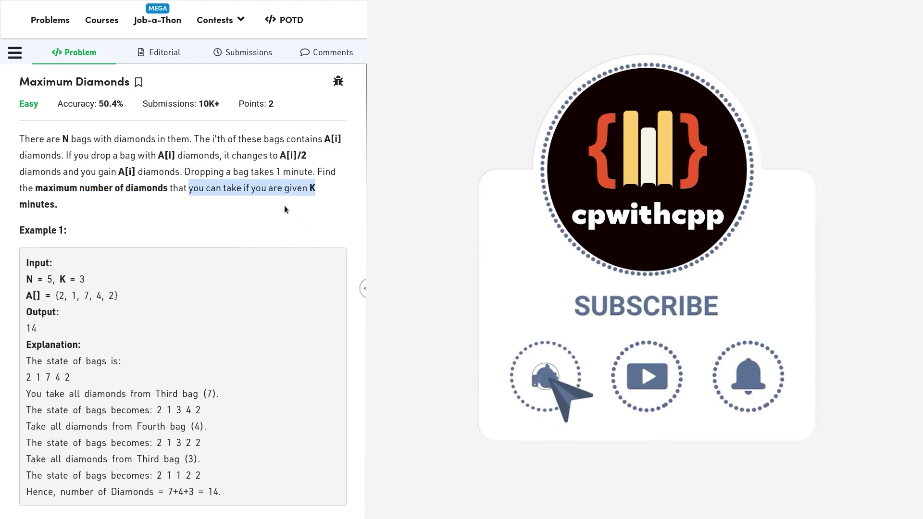
pyautogui.click(216, 208)
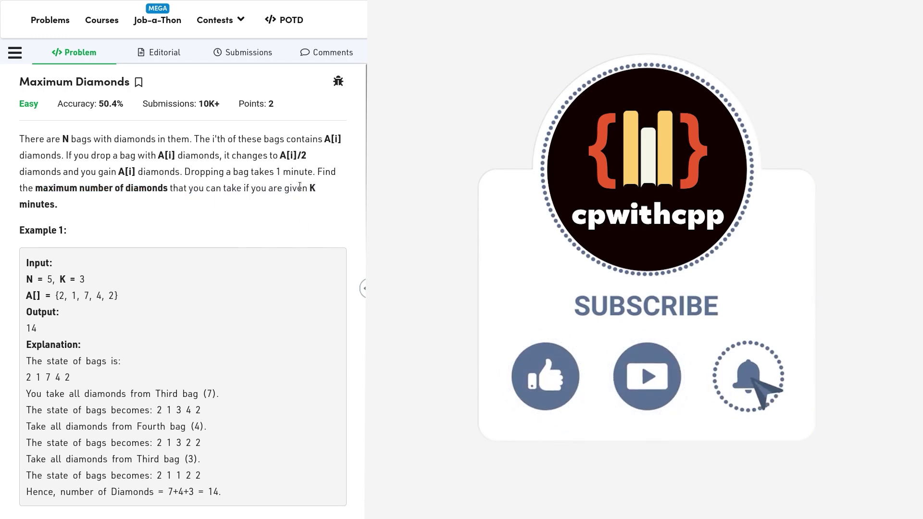
pyautogui.moveTo(307, 188); pyautogui.dragTo(317, 188)
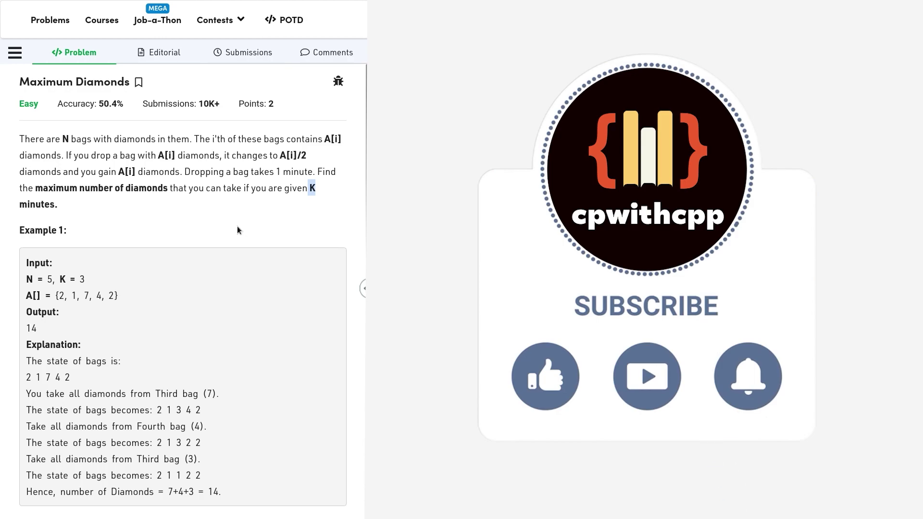
# Frame Example 1's Input and Output lines with a screenshot selection
pyautogui.scroll(-1, 252, 264)
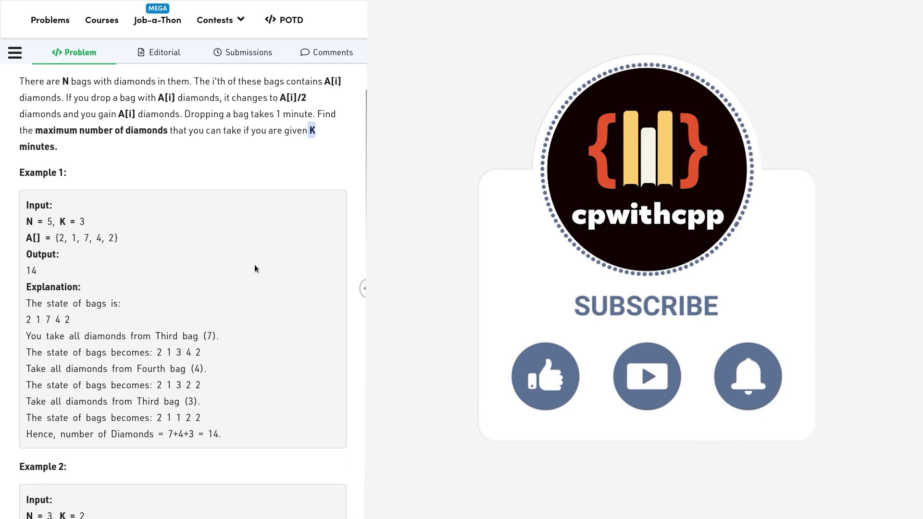
pyautogui.scroll(1, 255, 265)
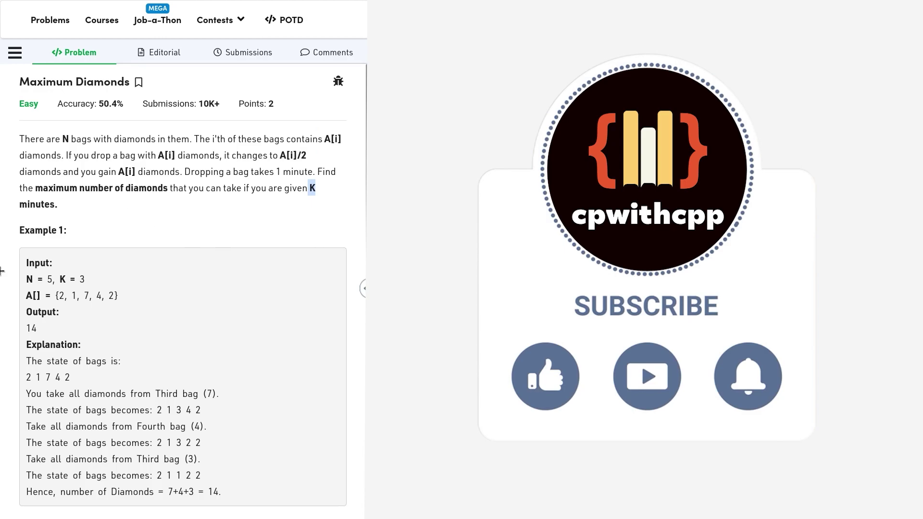
pyautogui.moveTo(21, 269); pyautogui.dragTo(143, 341)
# Paste the Example 1 screenshot into Rnote, set the colour to blue, and nudge it right
pyautogui.press('super')
pyautogui.click(512, 212)
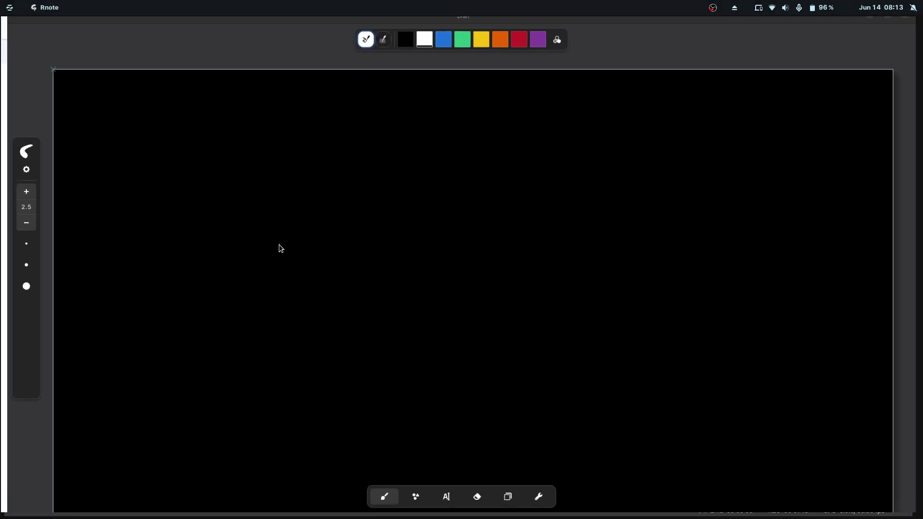
pyautogui.hotkey('ctrl', 'v')
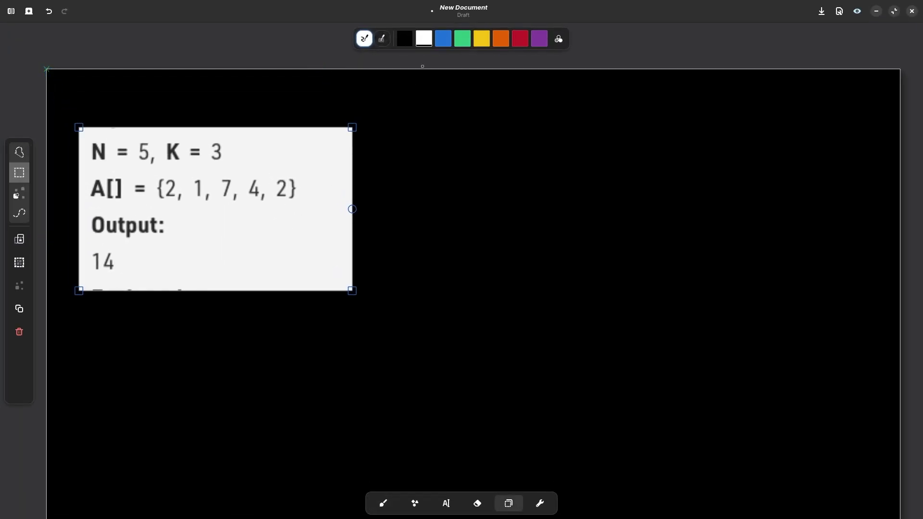
pyautogui.click(443, 38)
pyautogui.moveTo(214, 158)
pyautogui.mouseDown()
pyautogui.moveTo(232, 157)
pyautogui.moveTo(226, 162)
pyautogui.mouseUp()
# With the pen, underline 3, write '3 bags', circle 5 and 7, arrow the bags, underline 14, write A[i]
pyautogui.press('b')
pyautogui.moveTo(220, 168); pyautogui.dragTo(241, 163)
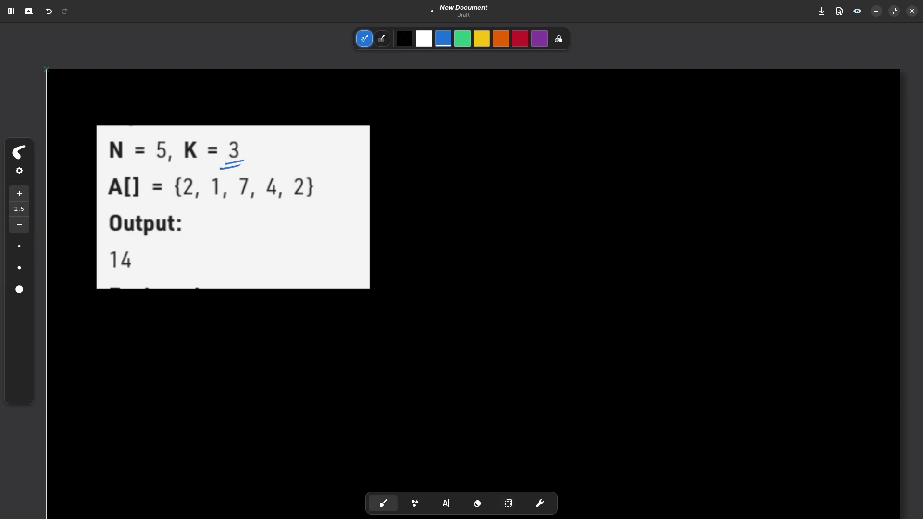
pyautogui.moveTo(418, 117)
pyautogui.mouseDown()
pyautogui.moveTo(419, 127)
pyautogui.moveTo(460, 121)
pyautogui.moveTo(457, 132)
pyautogui.moveTo(467, 130)
pyautogui.mouseUp()
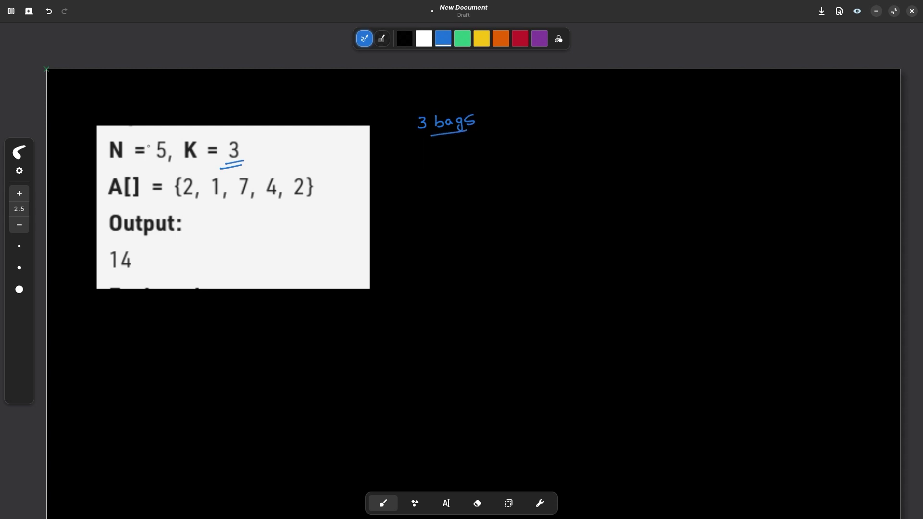
pyautogui.moveTo(164, 136)
pyautogui.mouseDown()
pyautogui.moveTo(150, 161)
pyautogui.moveTo(169, 142)
pyautogui.moveTo(160, 136)
pyautogui.mouseUp()
pyautogui.moveTo(188, 214)
pyautogui.mouseDown()
pyautogui.moveTo(188, 204)
pyautogui.moveTo(244, 204)
pyautogui.mouseUp()
pyautogui.moveTo(239, 210)
pyautogui.mouseDown()
pyautogui.moveTo(271, 206)
pyautogui.moveTo(299, 217)
pyautogui.moveTo(296, 208)
pyautogui.mouseUp()
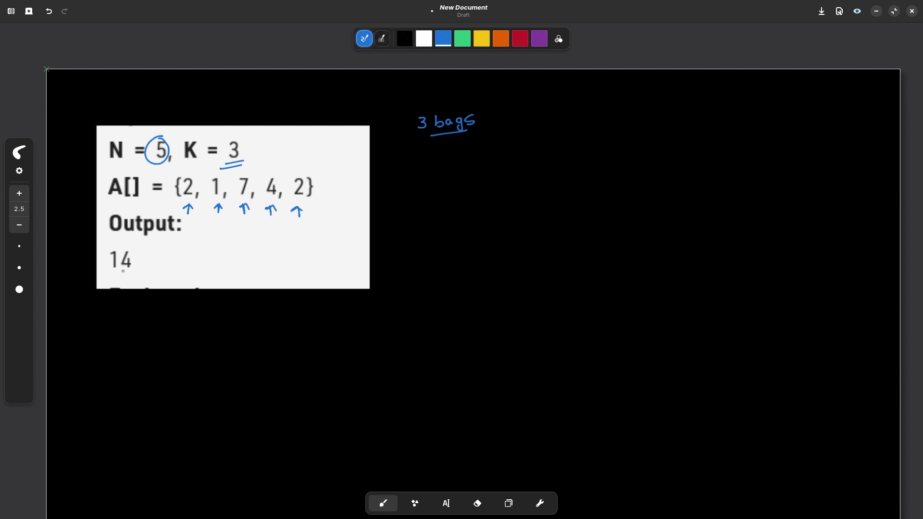
pyautogui.moveTo(110, 274); pyautogui.dragTo(143, 277)
pyautogui.moveTo(246, 171)
pyautogui.mouseDown()
pyautogui.moveTo(233, 188)
pyautogui.moveTo(252, 182)
pyautogui.moveTo(252, 171)
pyautogui.mouseUp()
pyautogui.moveTo(448, 179)
pyautogui.mouseDown()
pyautogui.moveTo(461, 170)
pyautogui.moveTo(468, 179)
pyautogui.mouseUp()
pyautogui.moveTo(474, 169)
pyautogui.mouseDown()
pyautogui.moveTo(474, 177)
pyautogui.moveTo(491, 162)
pyautogui.moveTo(489, 189)
pyautogui.mouseUp()
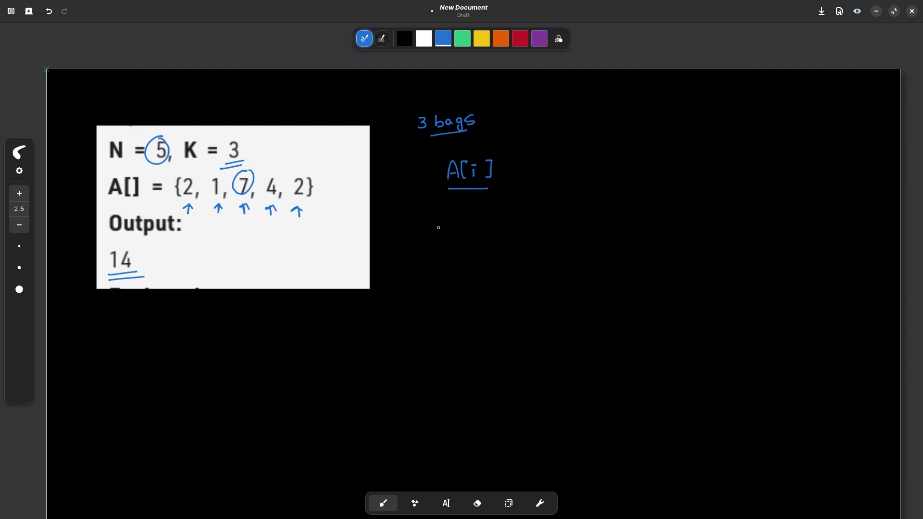
# Trace the first pick: write ans = 0, ans = 7, K=2 and A[i]/2 under the circled 7
pyautogui.moveTo(443, 228); pyautogui.dragTo(478, 223)
pyautogui.moveTo(471, 227); pyautogui.dragTo(486, 220)
pyautogui.moveTo(448, 256)
pyautogui.mouseDown()
pyautogui.moveTo(454, 265)
pyautogui.moveTo(496, 259)
pyautogui.mouseUp()
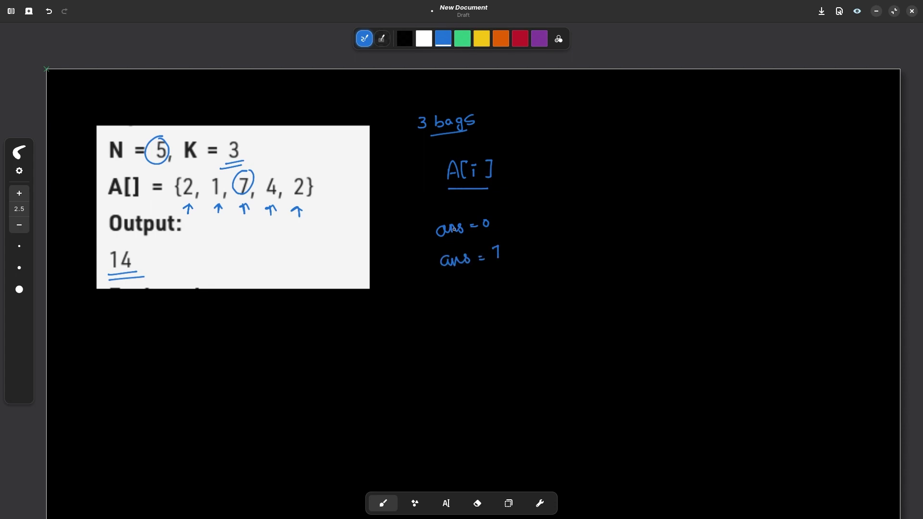
pyautogui.moveTo(221, 168); pyautogui.dragTo(245, 160)
pyautogui.moveTo(608, 230)
pyautogui.mouseDown()
pyautogui.moveTo(608, 244)
pyautogui.moveTo(620, 243)
pyautogui.mouseUp()
pyautogui.moveTo(623, 234); pyautogui.dragTo(629, 239)
pyautogui.moveTo(634, 231); pyautogui.dragTo(644, 241)
pyautogui.moveTo(245, 180)
pyautogui.mouseDown()
pyautogui.moveTo(249, 172)
pyautogui.moveTo(229, 185)
pyautogui.moveTo(254, 178)
pyautogui.mouseUp()
pyautogui.moveTo(241, 235); pyautogui.dragTo(238, 248)
pyautogui.moveTo(242, 231)
pyautogui.mouseDown()
pyautogui.moveTo(246, 248)
pyautogui.moveTo(292, 243)
pyautogui.moveTo(295, 251)
pyautogui.mouseUp()
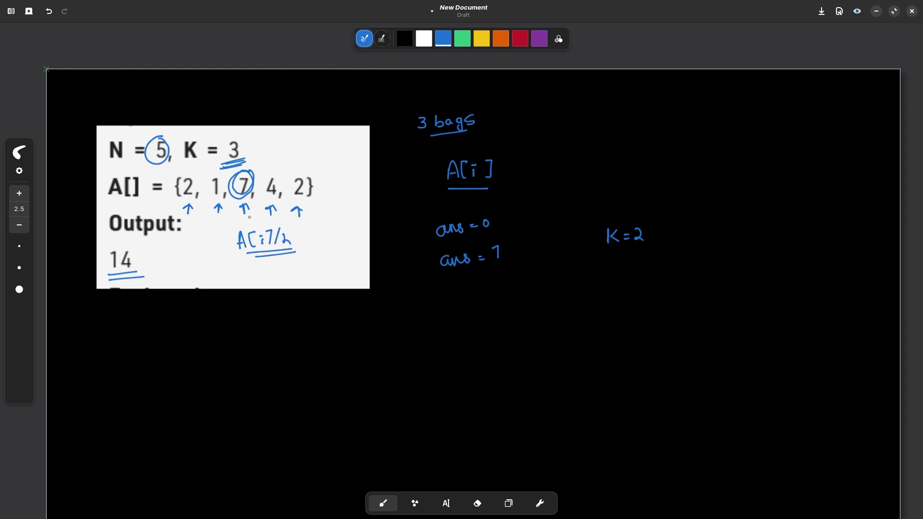
pyautogui.moveTo(246, 182)
pyautogui.mouseDown()
pyautogui.moveTo(236, 194)
pyautogui.moveTo(252, 176)
pyautogui.moveTo(255, 208)
pyautogui.mouseUp()
# Write the bag row 2 1 3 4 2, circle the 4, and note ans = 11 with K=1
pyautogui.moveTo(434, 307)
pyautogui.mouseDown()
pyautogui.moveTo(432, 315)
pyautogui.moveTo(548, 313)
pyautogui.moveTo(544, 320)
pyautogui.mouseUp()
pyautogui.moveTo(574, 306); pyautogui.dragTo(587, 315)
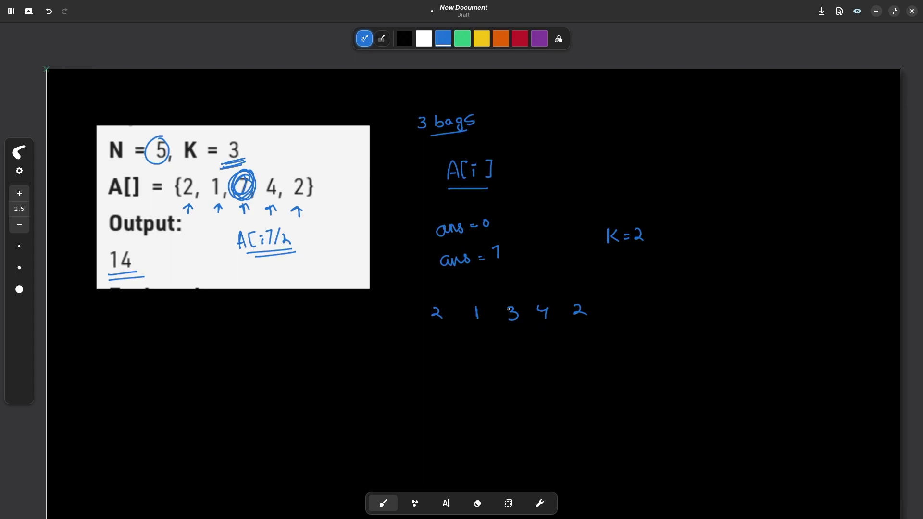
pyautogui.moveTo(397, 234)
pyautogui.mouseDown()
pyautogui.moveTo(396, 250)
pyautogui.moveTo(409, 233)
pyautogui.moveTo(397, 228)
pyautogui.mouseUp()
pyautogui.moveTo(536, 282); pyautogui.dragTo(540, 288)
pyautogui.moveTo(453, 366)
pyautogui.mouseDown()
pyautogui.moveTo(467, 373)
pyautogui.moveTo(485, 364)
pyautogui.mouseUp()
pyautogui.moveTo(482, 370); pyautogui.dragTo(486, 369)
pyautogui.moveTo(497, 361)
pyautogui.mouseDown()
pyautogui.moveTo(498, 373)
pyautogui.moveTo(507, 372)
pyautogui.mouseUp()
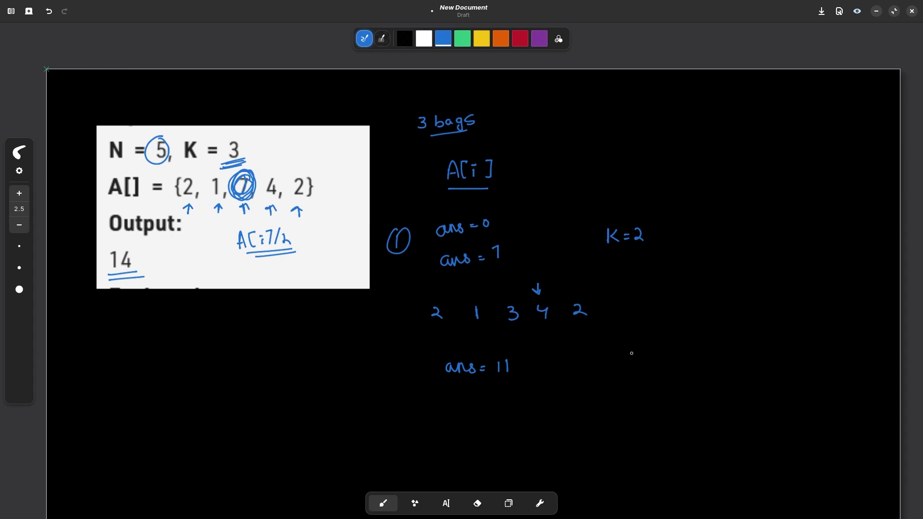
pyautogui.moveTo(625, 343)
pyautogui.mouseDown()
pyautogui.moveTo(626, 355)
pyautogui.moveTo(638, 356)
pyautogui.mouseUp()
pyautogui.moveTo(641, 351); pyautogui.dragTo(652, 357)
pyautogui.moveTo(548, 295)
pyautogui.mouseDown()
pyautogui.moveTo(539, 298)
pyautogui.moveTo(556, 308)
pyautogui.moveTo(548, 296)
pyautogui.mouseUp()
# Write the row 2 1 3 2 2, circle the 3, and finish with ans = 14, k = 0
pyautogui.moveTo(446, 415)
pyautogui.mouseDown()
pyautogui.moveTo(487, 425)
pyautogui.moveTo(586, 419)
pyautogui.mouseUp()
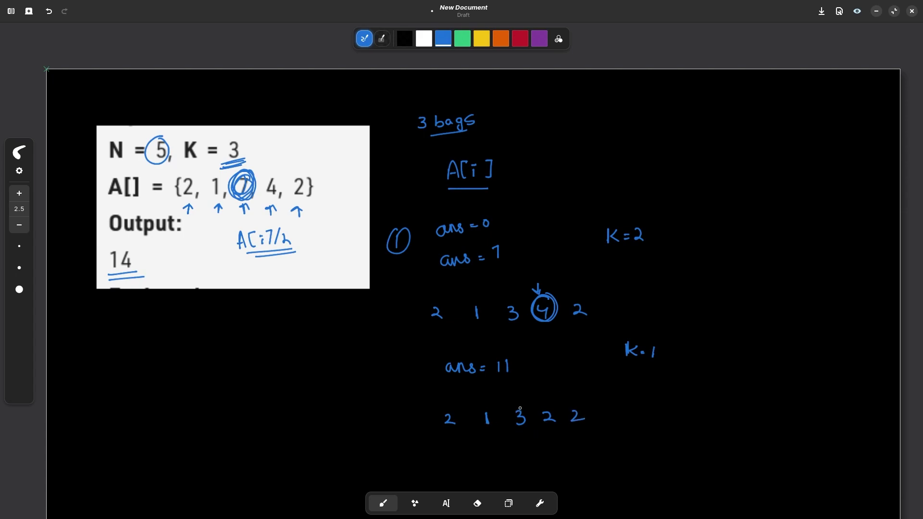
pyautogui.moveTo(520, 408)
pyautogui.mouseDown()
pyautogui.moveTo(509, 425)
pyautogui.moveTo(529, 410)
pyautogui.moveTo(522, 405)
pyautogui.mouseUp()
pyautogui.moveTo(460, 453); pyautogui.dragTo(528, 454)
pyautogui.moveTo(526, 450)
pyautogui.mouseDown()
pyautogui.moveTo(526, 461)
pyautogui.moveTo(514, 461)
pyautogui.mouseUp()
pyautogui.moveTo(596, 449); pyautogui.dragTo(605, 460)
pyautogui.moveTo(608, 452); pyautogui.dragTo(615, 457)
pyautogui.moveTo(625, 448); pyautogui.dragTo(622, 447)
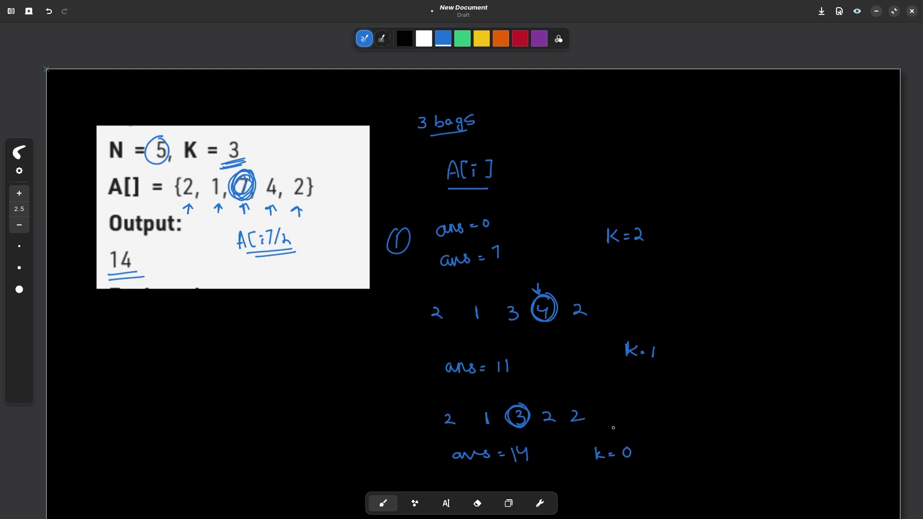
# Arrow the circled 3 and write the final bag row 2 1 1 2 2 with its 1 circled
pyautogui.scroll(-2, 709, 423)
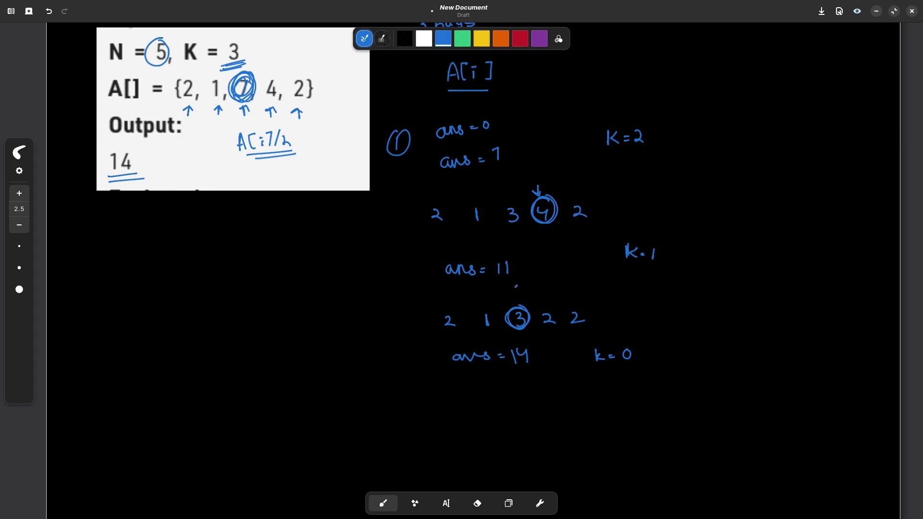
pyautogui.moveTo(516, 287); pyautogui.dragTo(513, 302)
pyautogui.moveTo(506, 294); pyautogui.dragTo(519, 296)
pyautogui.moveTo(452, 395)
pyautogui.mouseDown()
pyautogui.moveTo(462, 407)
pyautogui.moveTo(572, 405)
pyautogui.mouseUp()
pyautogui.moveTo(547, 342)
pyautogui.mouseDown()
pyautogui.moveTo(533, 325)
pyautogui.moveTo(540, 326)
pyautogui.mouseUp()
pyautogui.moveTo(524, 384)
pyautogui.mouseDown()
pyautogui.moveTo(515, 407)
pyautogui.moveTo(523, 410)
pyautogui.mouseUp()
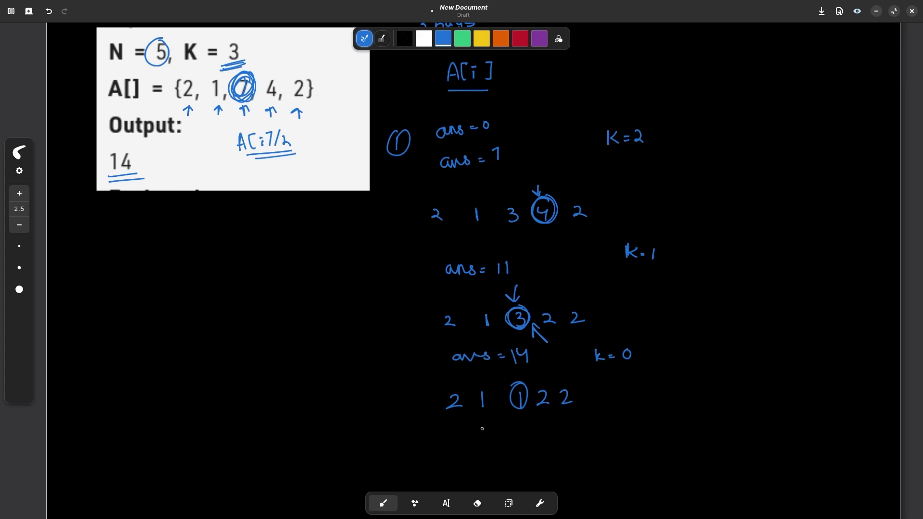
# Write '1) pick max element', underline ans = 14, and box the row 2 1 1 2 2
pyautogui.moveTo(99, 233)
pyautogui.mouseDown()
pyautogui.moveTo(93, 250)
pyautogui.moveTo(100, 233)
pyautogui.mouseUp()
pyautogui.moveTo(99, 242); pyautogui.dragTo(143, 252)
pyautogui.click(139, 243)
pyautogui.moveTo(150, 239)
pyautogui.mouseDown()
pyautogui.moveTo(149, 252)
pyautogui.moveTo(304, 248)
pyautogui.mouseUp()
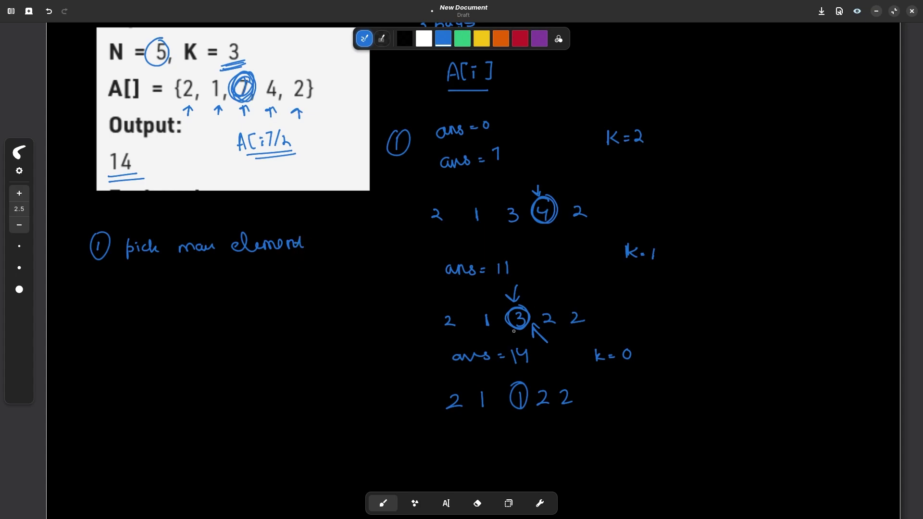
pyautogui.moveTo(450, 372); pyautogui.dragTo(534, 365)
pyautogui.moveTo(463, 421)
pyautogui.mouseDown()
pyautogui.moveTo(582, 413)
pyautogui.moveTo(573, 374)
pyautogui.moveTo(440, 380)
pyautogui.moveTo(463, 420)
pyautogui.mouseUp()
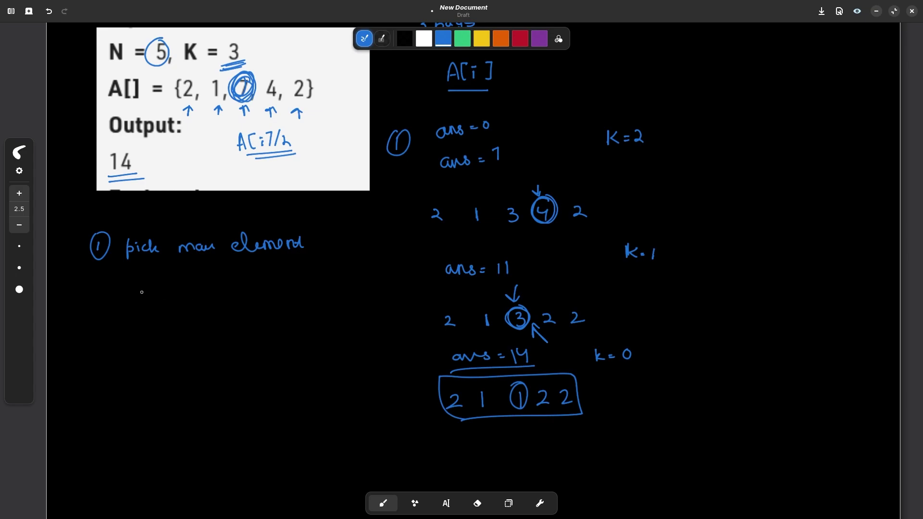
# Write 8 7 4 with 7 circled and arrowed, then rows 16 2 and 8 2, underlining the circled 8 and 2
pyautogui.moveTo(134, 289)
pyautogui.mouseDown()
pyautogui.moveTo(140, 305)
pyautogui.moveTo(139, 289)
pyautogui.moveTo(166, 309)
pyautogui.moveTo(145, 323)
pyautogui.mouseUp()
pyautogui.moveTo(202, 291); pyautogui.dragTo(210, 313)
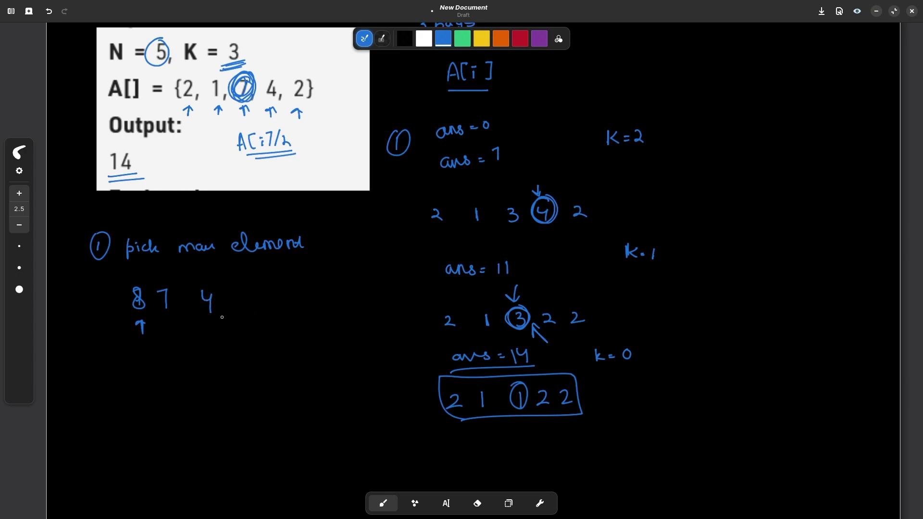
pyautogui.moveTo(168, 282)
pyautogui.mouseDown()
pyautogui.moveTo(174, 307)
pyautogui.moveTo(164, 284)
pyautogui.moveTo(132, 278)
pyautogui.mouseUp()
pyautogui.moveTo(128, 273); pyautogui.dragTo(164, 278)
pyautogui.moveTo(158, 271); pyautogui.dragTo(168, 272)
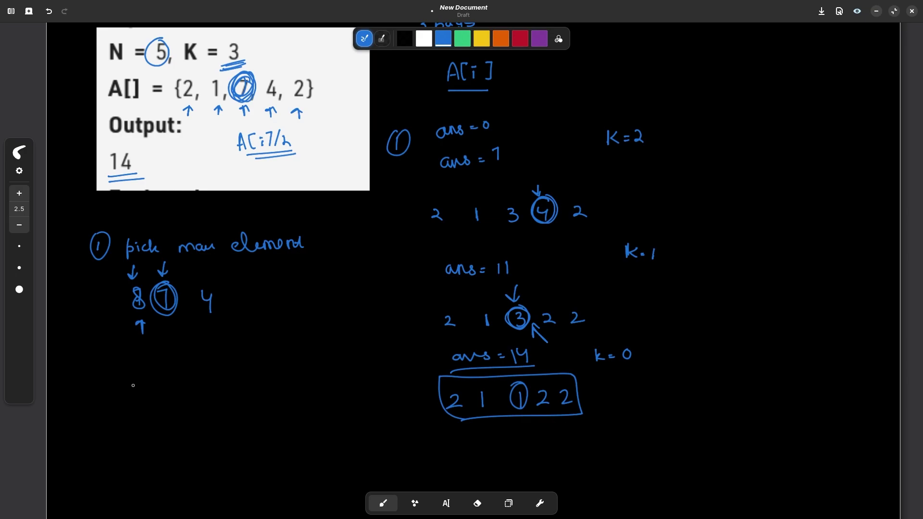
pyautogui.moveTo(132, 382)
pyautogui.mouseDown()
pyautogui.moveTo(131, 393)
pyautogui.moveTo(172, 383)
pyautogui.moveTo(174, 391)
pyautogui.mouseUp()
pyautogui.moveTo(133, 358); pyautogui.dragTo(133, 372)
pyautogui.moveTo(129, 367); pyautogui.dragTo(138, 367)
pyautogui.moveTo(138, 419)
pyautogui.mouseDown()
pyautogui.moveTo(135, 430)
pyautogui.moveTo(137, 419)
pyautogui.moveTo(171, 434)
pyautogui.moveTo(126, 432)
pyautogui.moveTo(144, 423)
pyautogui.moveTo(137, 413)
pyautogui.mouseUp()
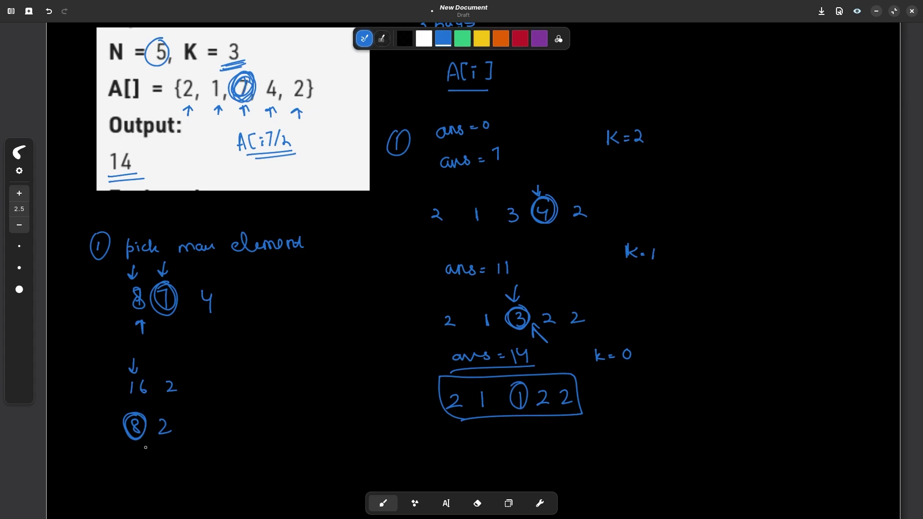
pyautogui.moveTo(129, 447); pyautogui.dragTo(170, 445)
# Write 'priority queue → max heap' and 'max at top', underlining both, then switch to the browser
pyautogui.scroll(-3, 204, 398)
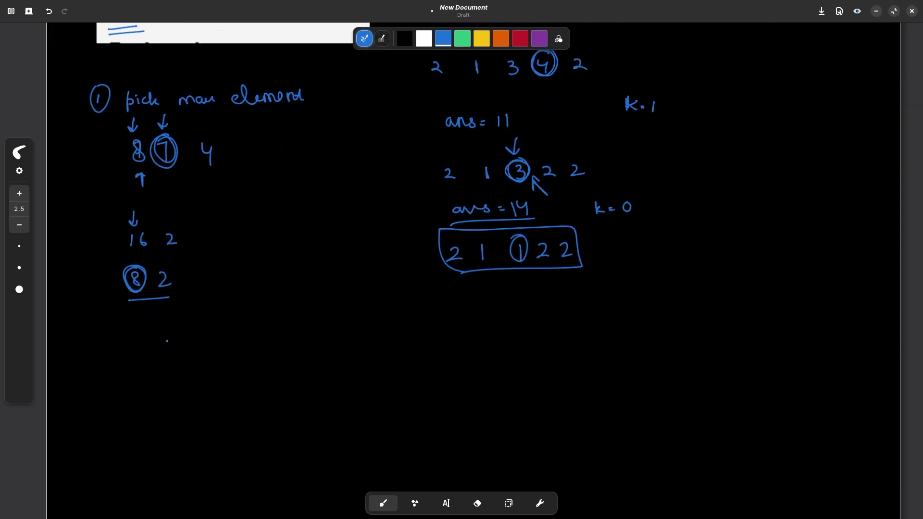
pyautogui.moveTo(166, 335)
pyautogui.mouseDown()
pyautogui.moveTo(190, 346)
pyautogui.moveTo(219, 331)
pyautogui.moveTo(345, 335)
pyautogui.moveTo(339, 343)
pyautogui.moveTo(469, 332)
pyautogui.mouseUp()
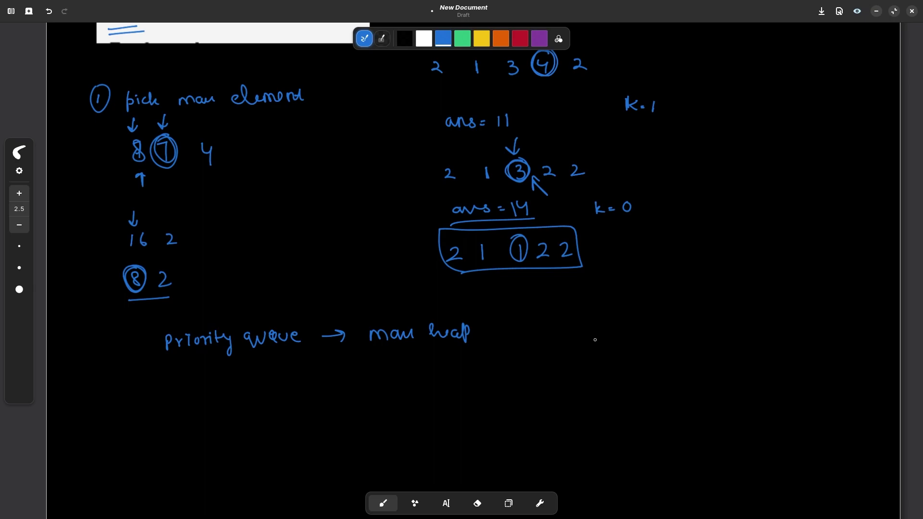
pyautogui.moveTo(585, 325); pyautogui.dragTo(669, 322)
pyautogui.moveTo(664, 313); pyautogui.dragTo(707, 322)
pyautogui.moveTo(700, 316); pyautogui.dragTo(714, 319)
pyautogui.moveTo(727, 327)
pyautogui.mouseDown()
pyautogui.moveTo(729, 307)
pyautogui.moveTo(727, 323)
pyautogui.mouseUp()
pyautogui.moveTo(614, 333); pyautogui.dragTo(728, 329)
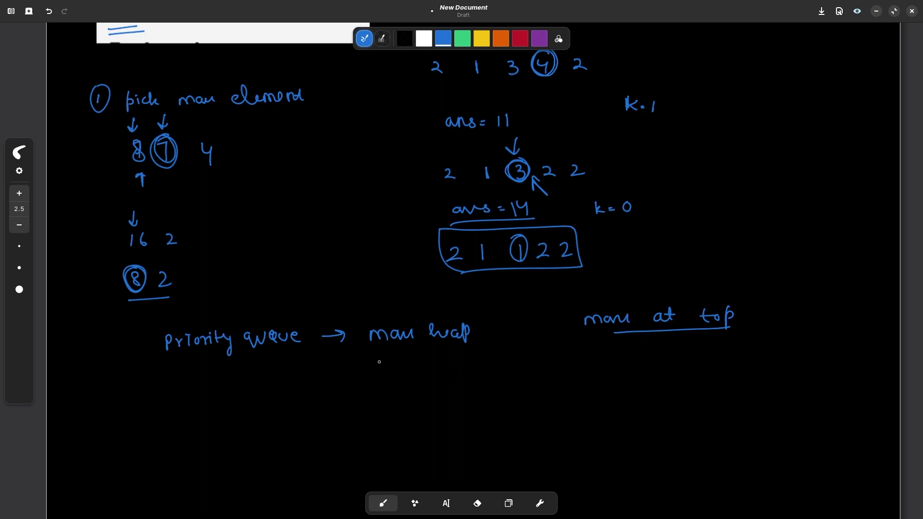
pyautogui.moveTo(370, 359); pyautogui.dragTo(465, 358)
pyautogui.moveTo(531, 302)
pyautogui.mouseDown()
pyautogui.moveTo(529, 287)
pyautogui.moveTo(537, 292)
pyautogui.mouseUp()
pyautogui.press('super')
pyautogui.click(337, 202)
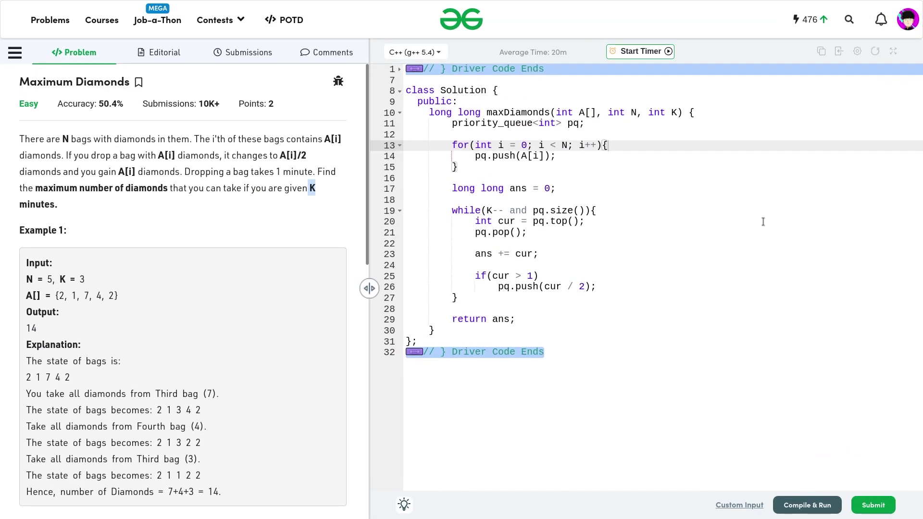
pyautogui.moveTo(450, 123); pyautogui.dragTo(616, 123)
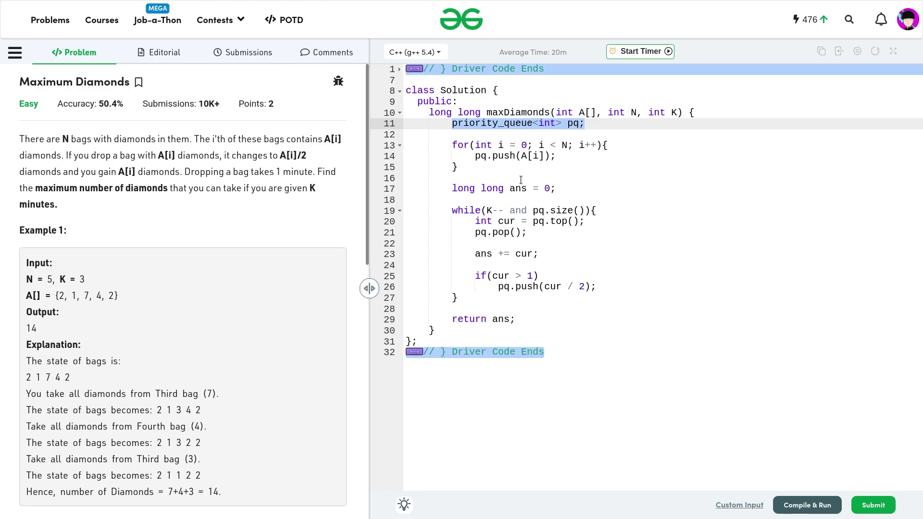
pyautogui.moveTo(472, 168); pyautogui.dragTo(423, 147)
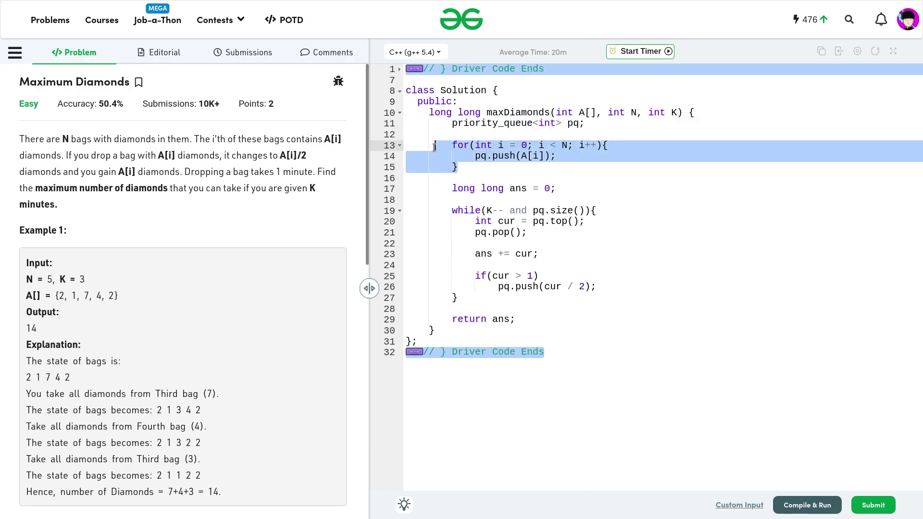
pyautogui.click(572, 172)
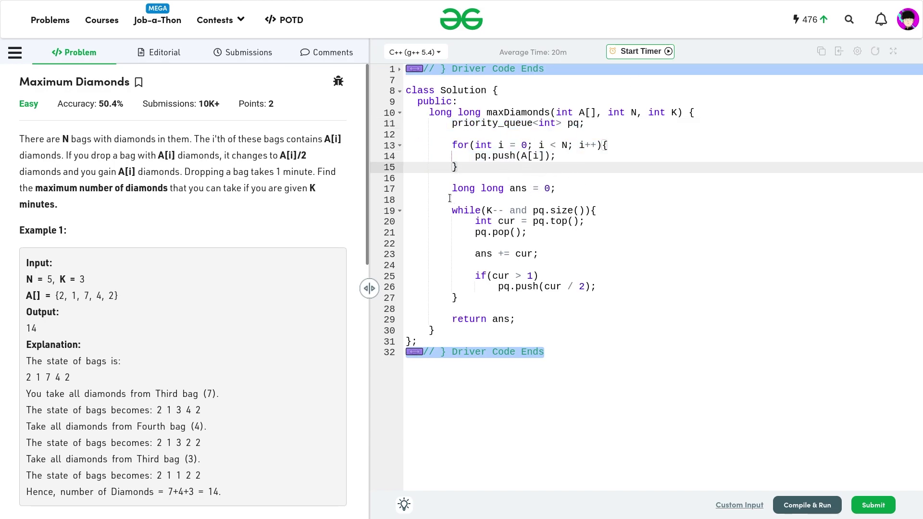
pyautogui.click(451, 183)
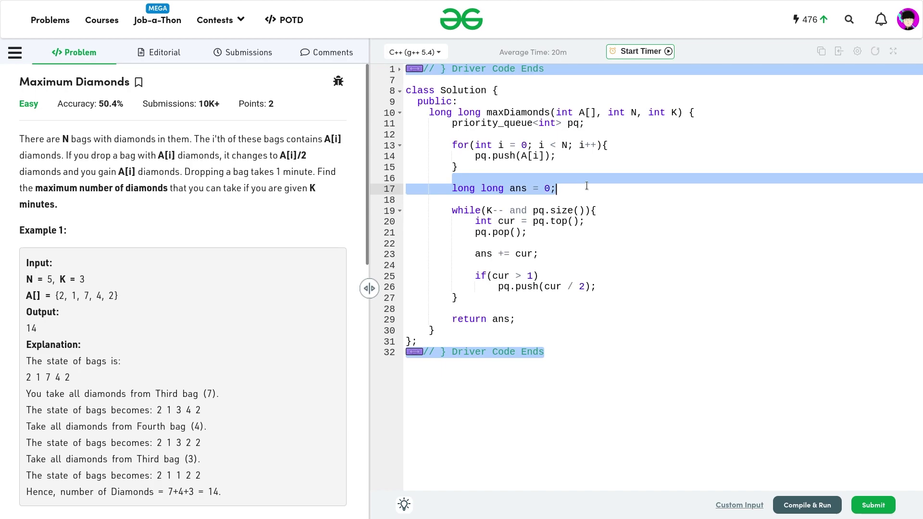
pyautogui.click(487, 210)
pyautogui.moveTo(486, 211); pyautogui.dragTo(498, 212)
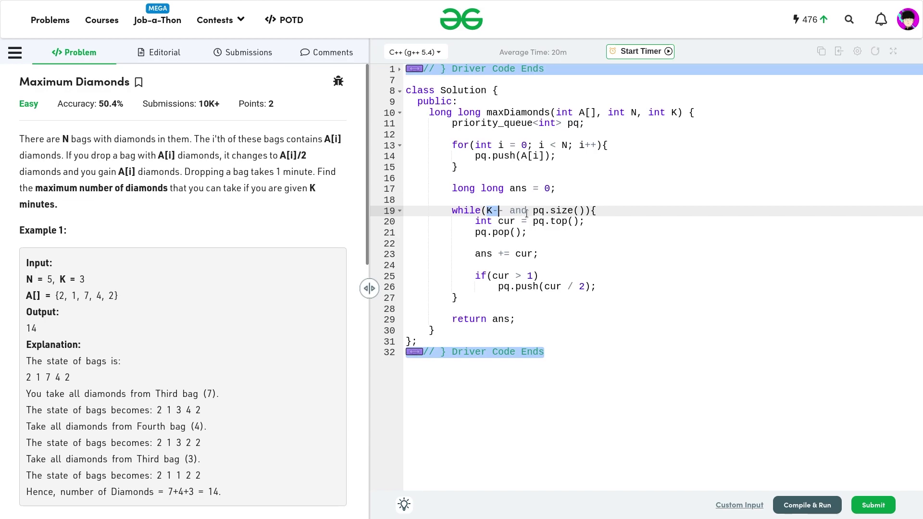
pyautogui.moveTo(533, 210); pyautogui.dragTo(585, 212)
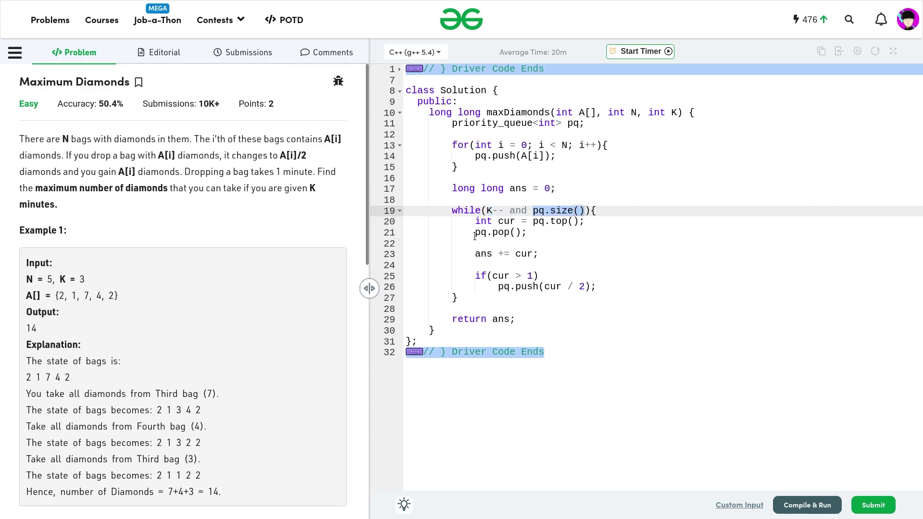
pyautogui.moveTo(475, 221); pyautogui.dragTo(599, 224)
pyautogui.click(599, 224)
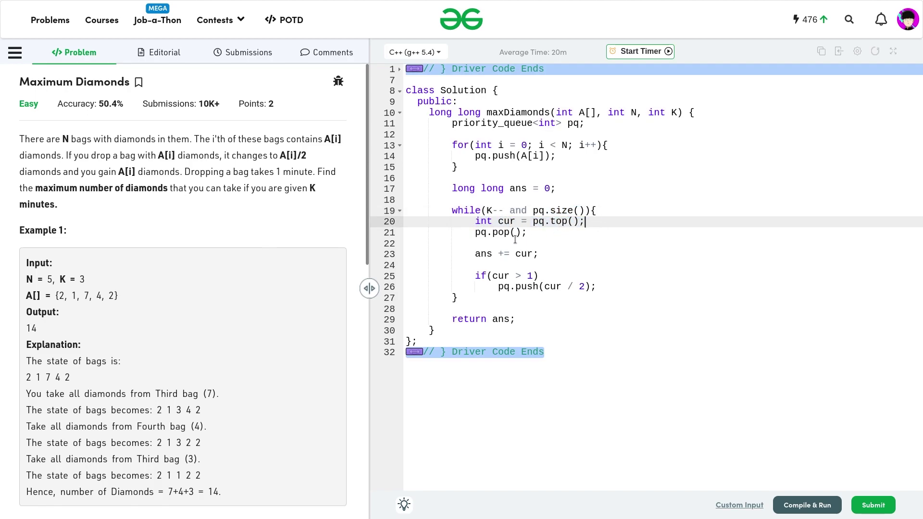
pyautogui.moveTo(476, 233); pyautogui.dragTo(527, 233)
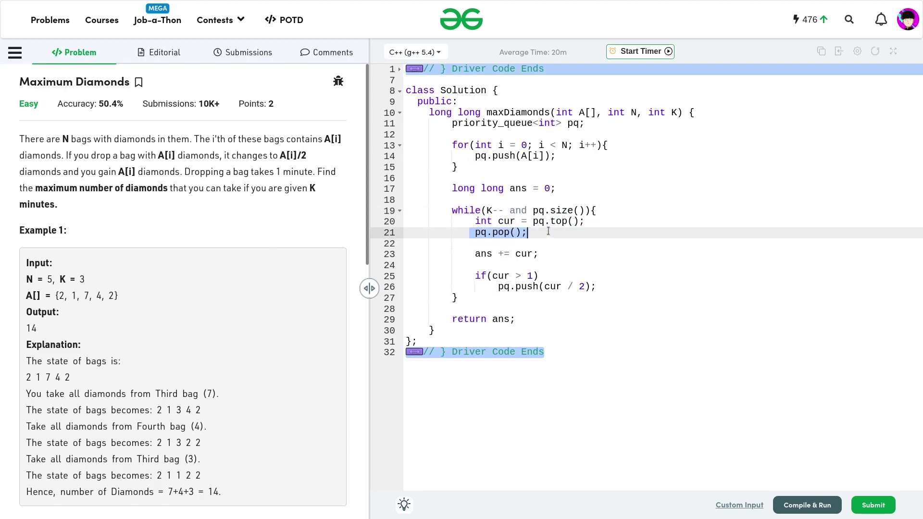
pyautogui.click(528, 233)
pyautogui.moveTo(475, 254); pyautogui.dragTo(539, 254)
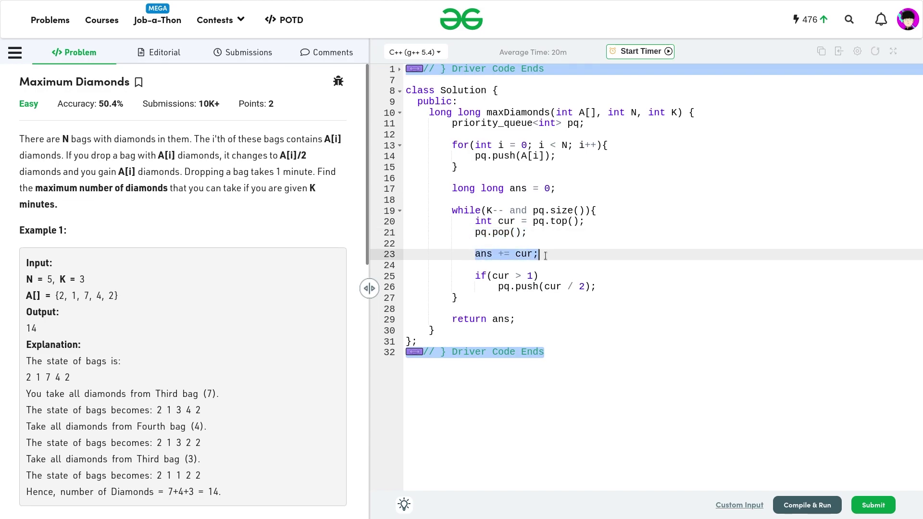
pyautogui.click(545, 255)
pyautogui.moveTo(491, 276); pyautogui.dragTo(532, 277)
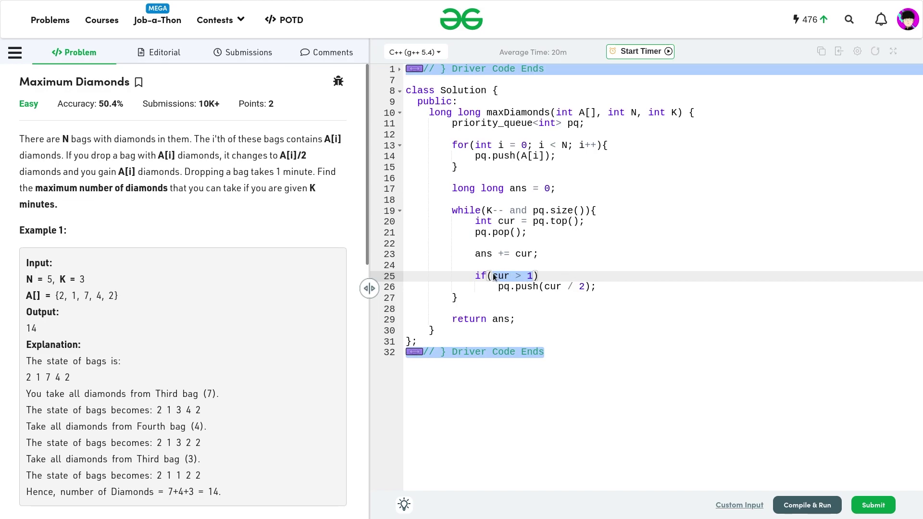
pyautogui.moveTo(496, 281); pyautogui.dragTo(611, 284)
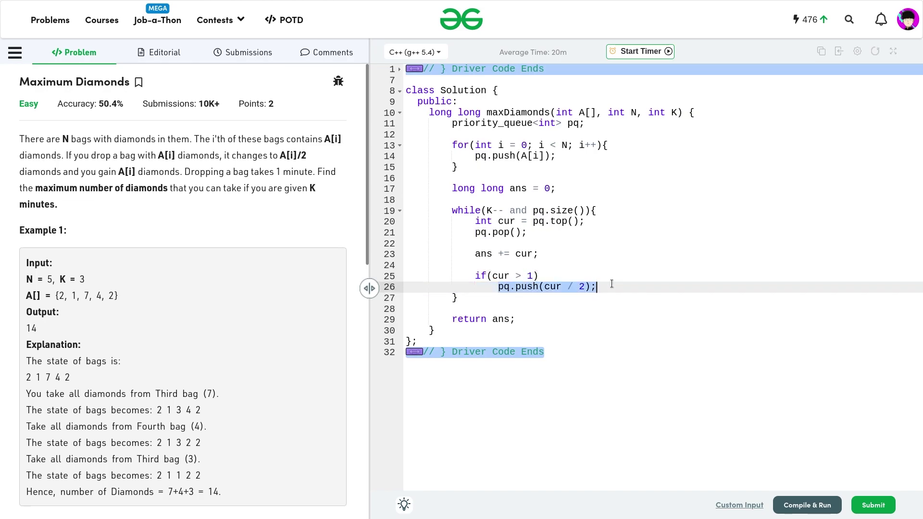
pyautogui.click(611, 284)
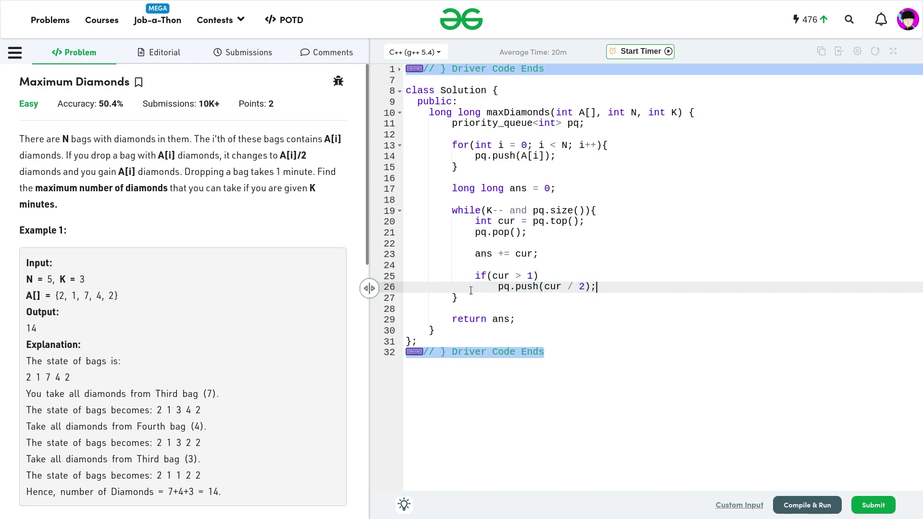
pyautogui.moveTo(471, 294); pyautogui.dragTo(409, 205)
pyautogui.moveTo(515, 319); pyautogui.dragTo(451, 320)
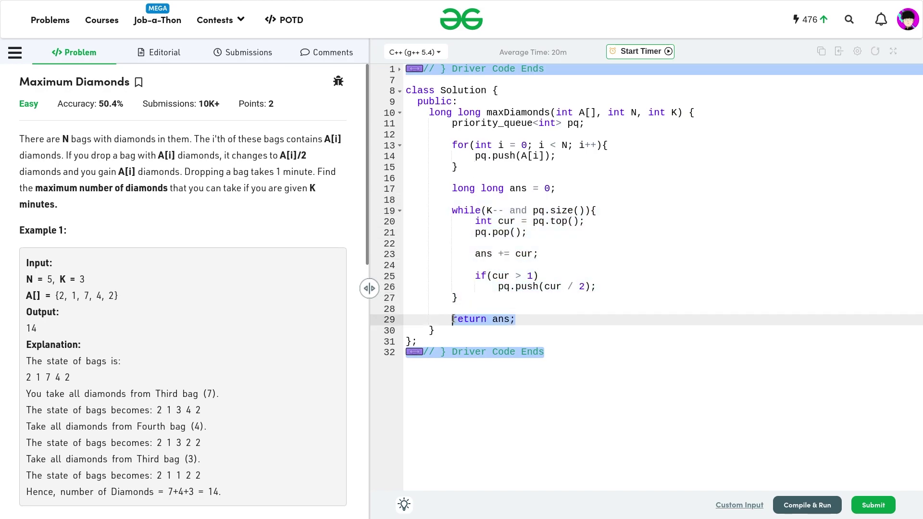
pyautogui.click(622, 333)
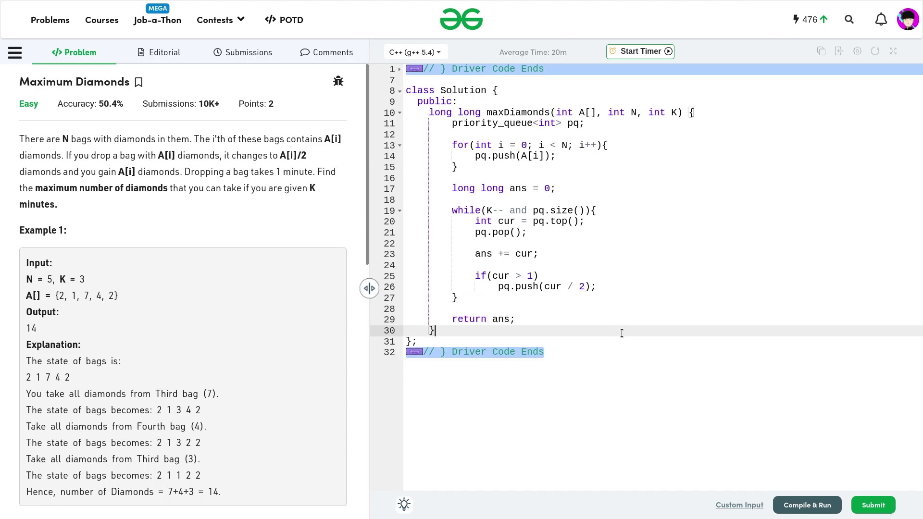
# Submit the maxDiamonds solution and close the results once all 1115 test cases pass
pyautogui.click(882, 505)
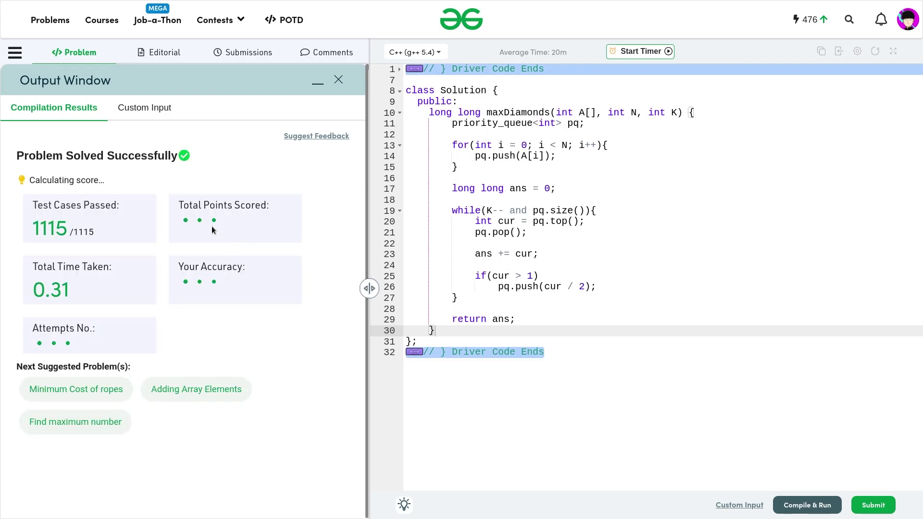
pyautogui.click(338, 80)
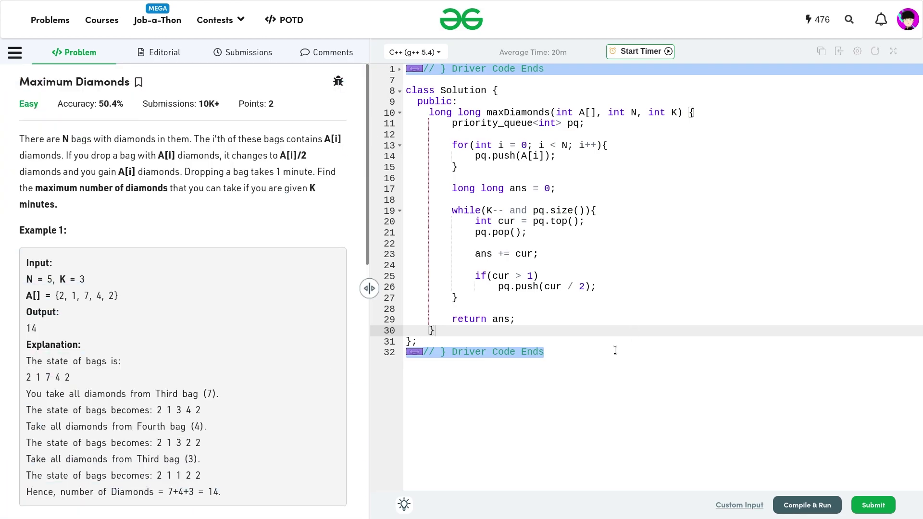